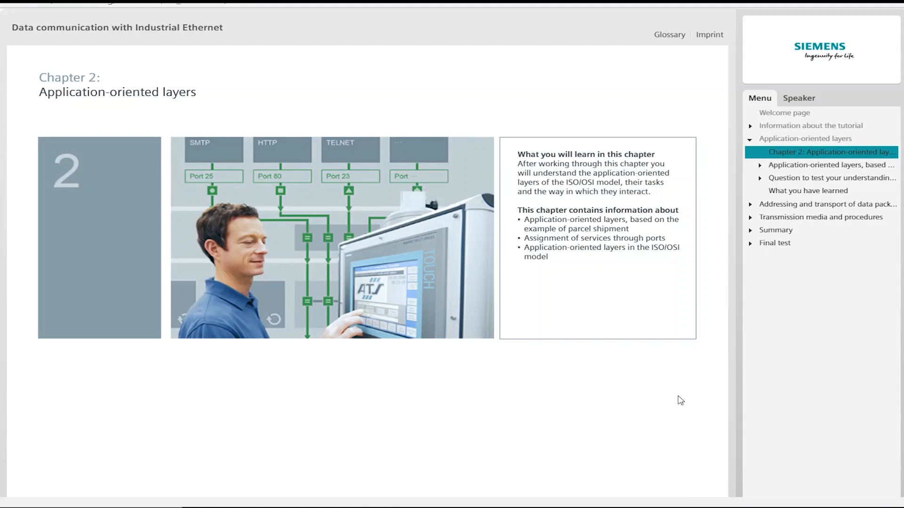
- Advance to the parcel shipment example slide, briefly checking the system tray, and let it play
{"action": "left_click", "coordinate": [713, 486]}
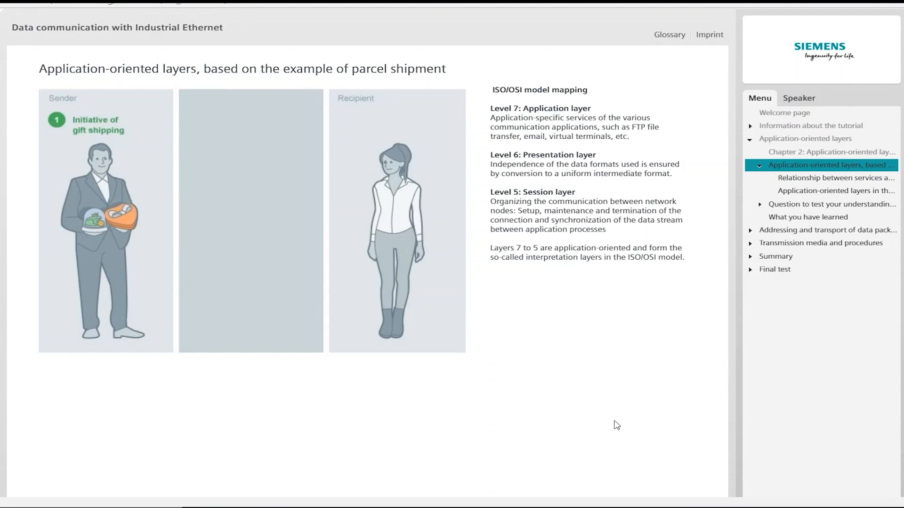
{"action": "left_click", "coordinate": [831, 507]}
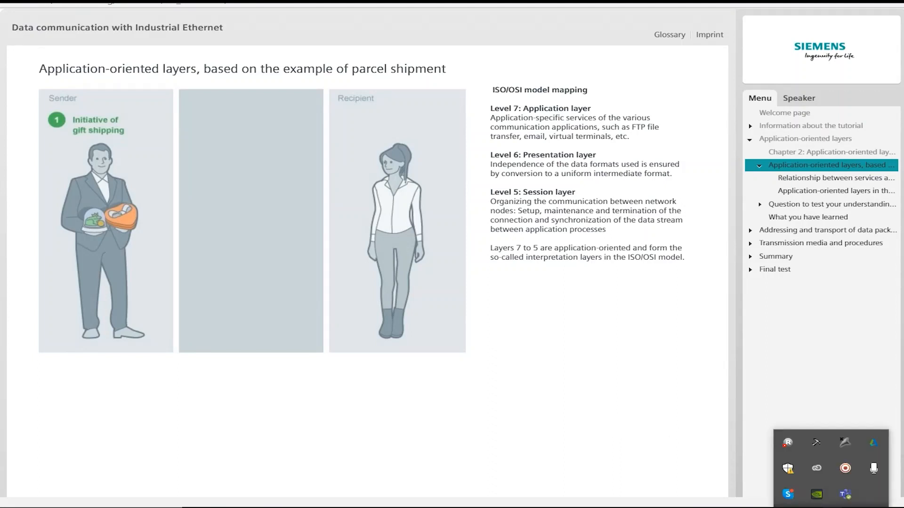
{"action": "left_click", "coordinate": [664, 454]}
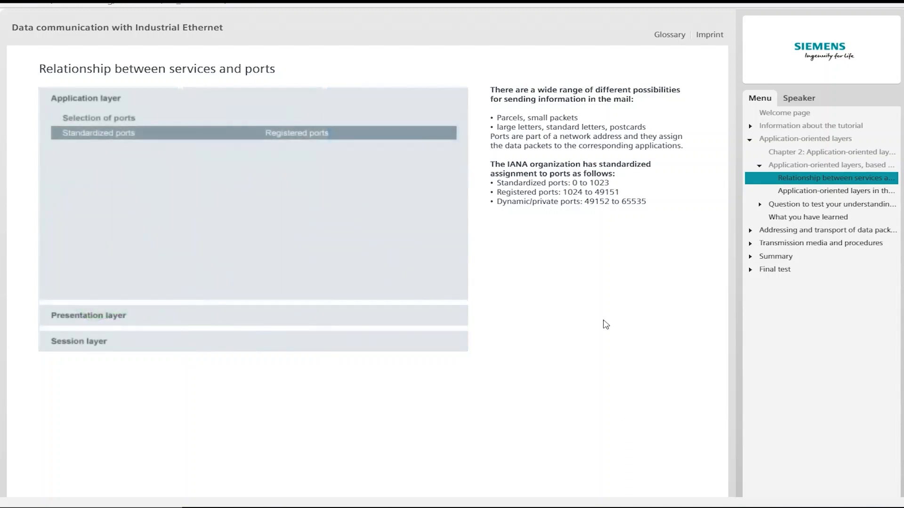
{"action": "scroll", "coordinate": [597, 332], "scroll_direction": "down", "scroll_amount": 2}
- Rewind the services and ports slide to its illustrations and let it play on
{"action": "left_click", "coordinate": [164, 480]}
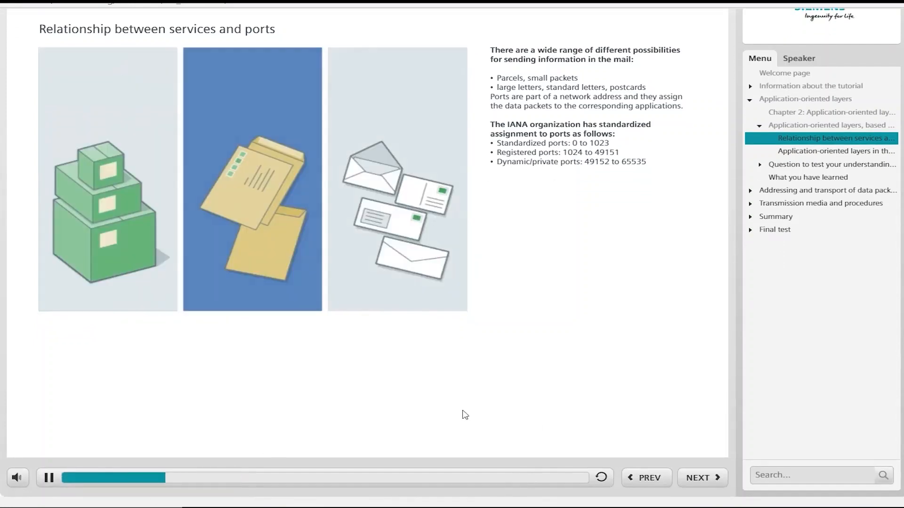
{"action": "scroll", "coordinate": [602, 408], "scroll_direction": "up", "scroll_amount": 2}
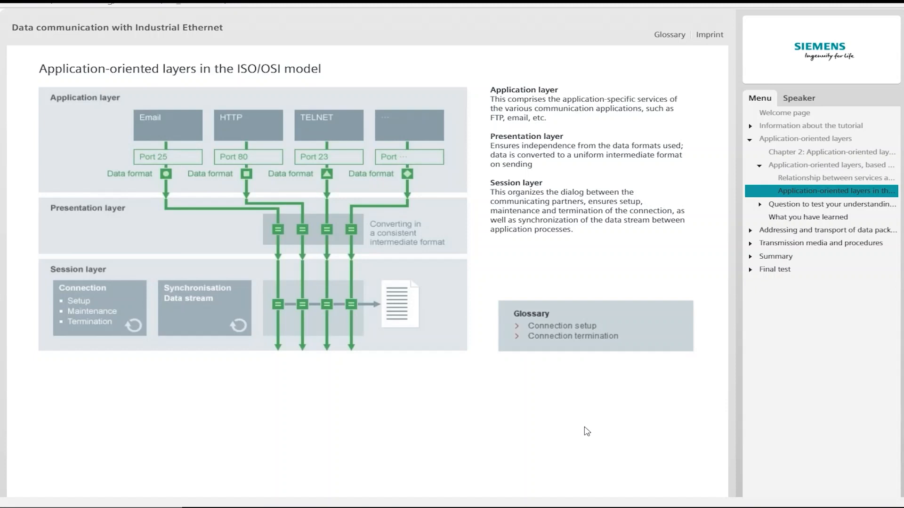
- Continue to the 'What you have learned' summary for the application-oriented layers chapter
{"action": "left_click", "coordinate": [698, 479]}
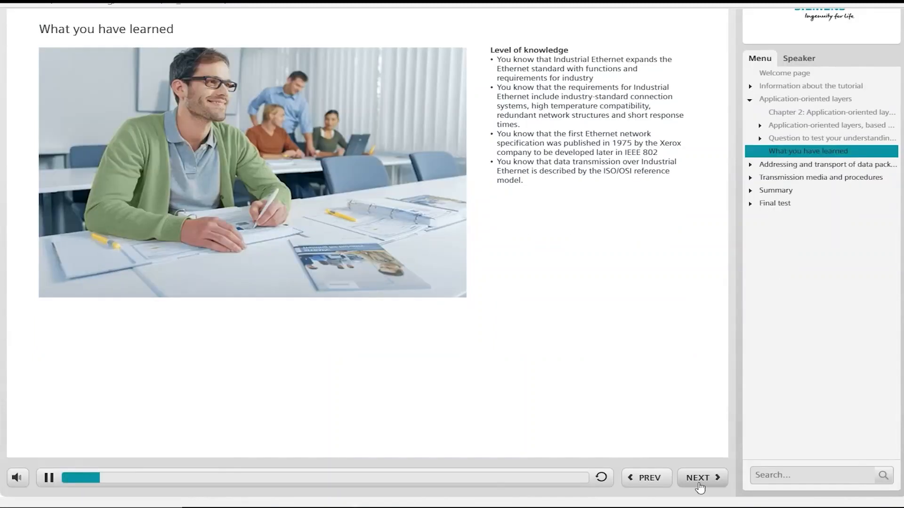